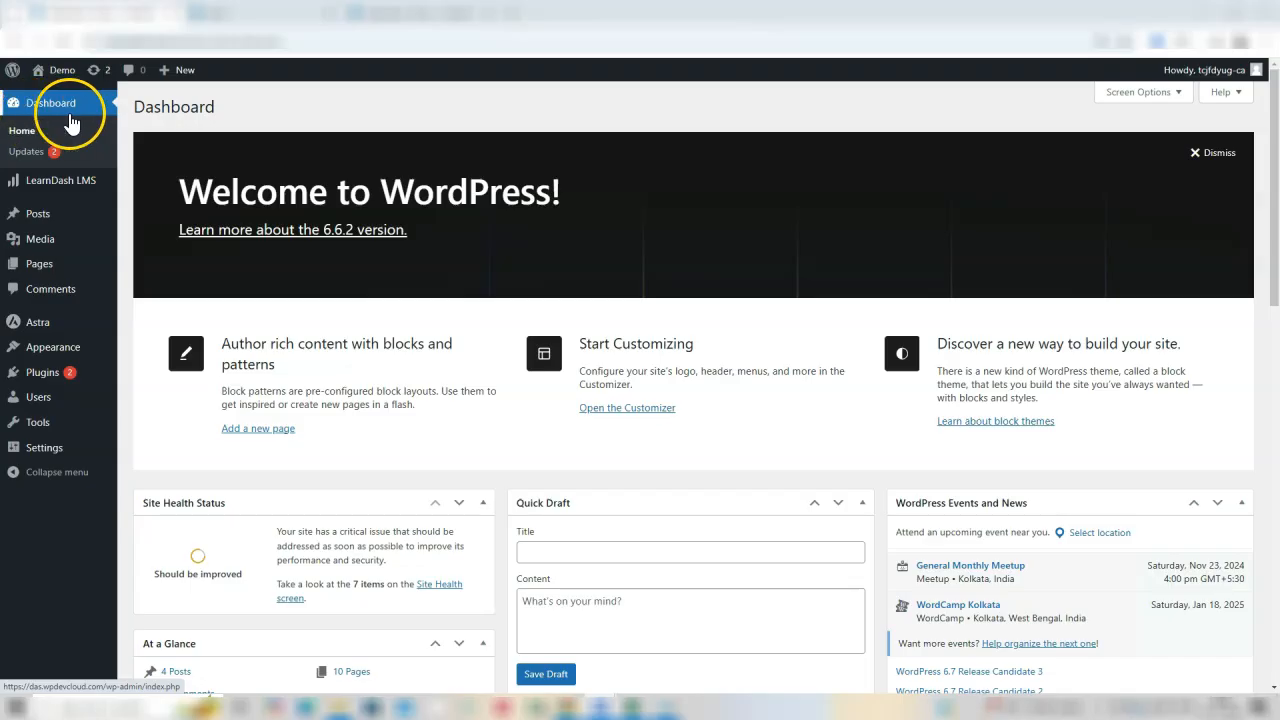
Search the directory of new plugins for "code snippet".
mouse_move(57, 450)
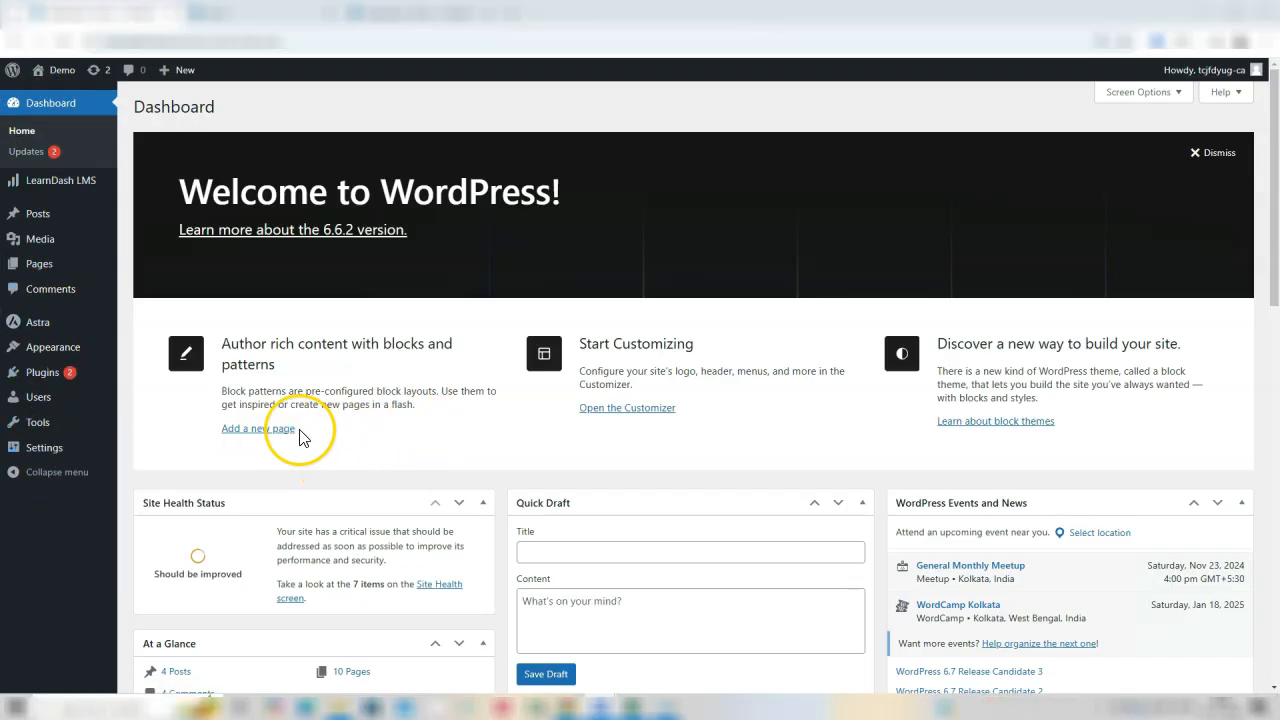
mouse_move(55, 377)
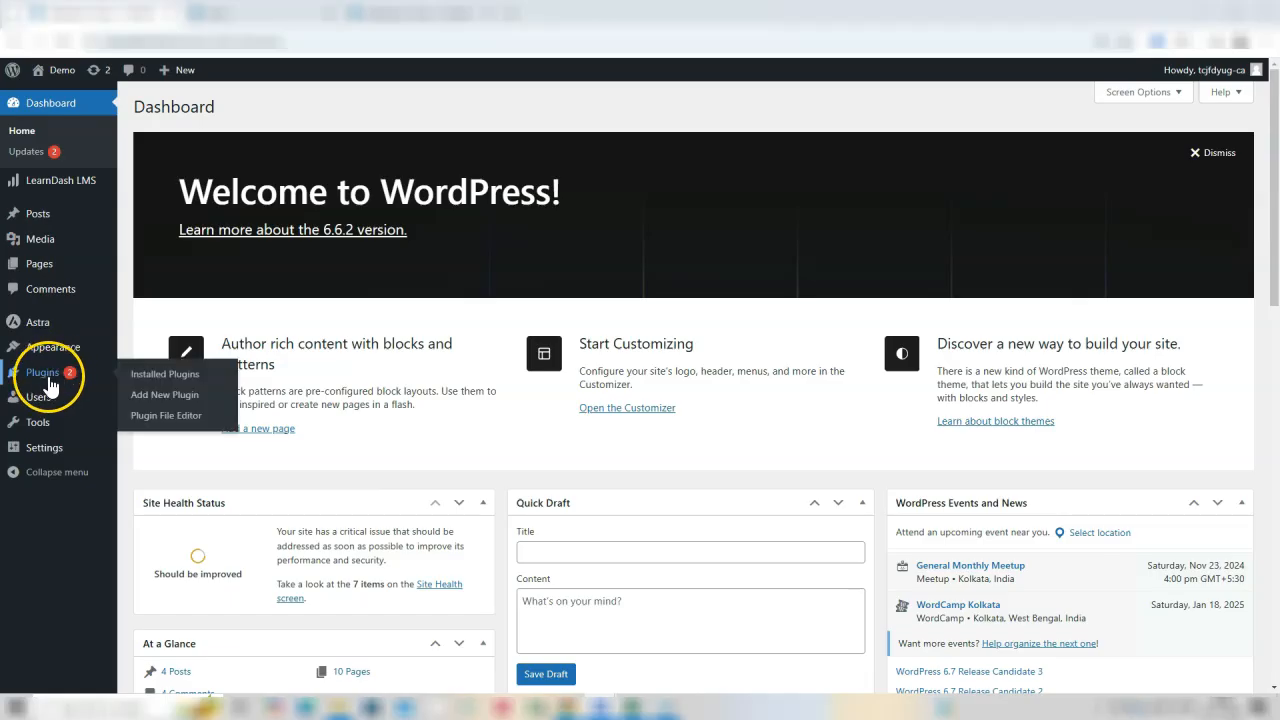
click(165, 400)
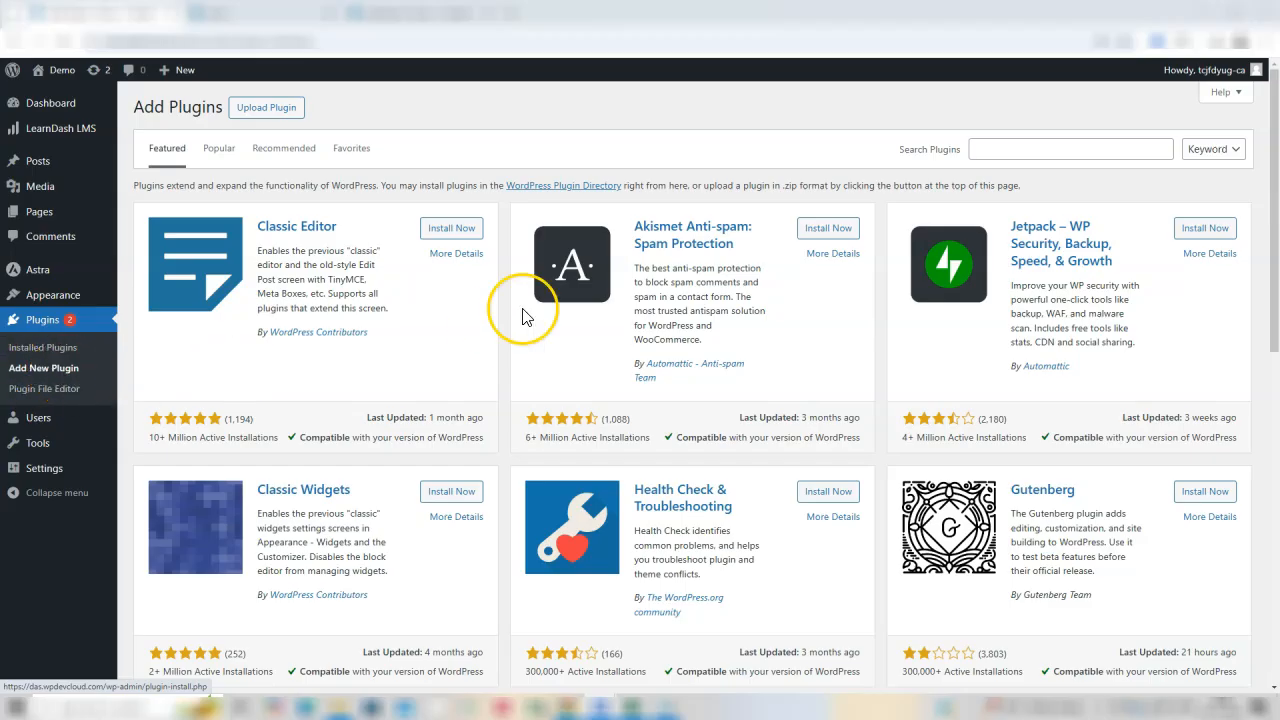
click(1015, 142)
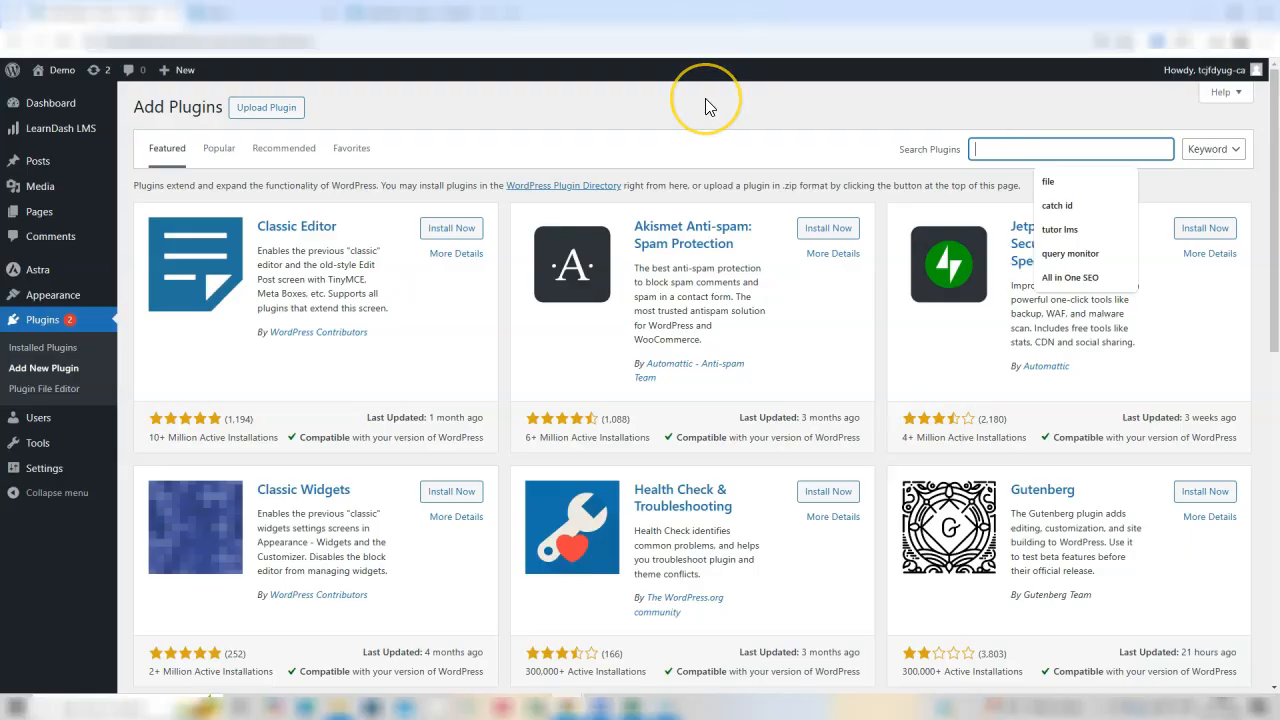
text(co)
text(de snippet)
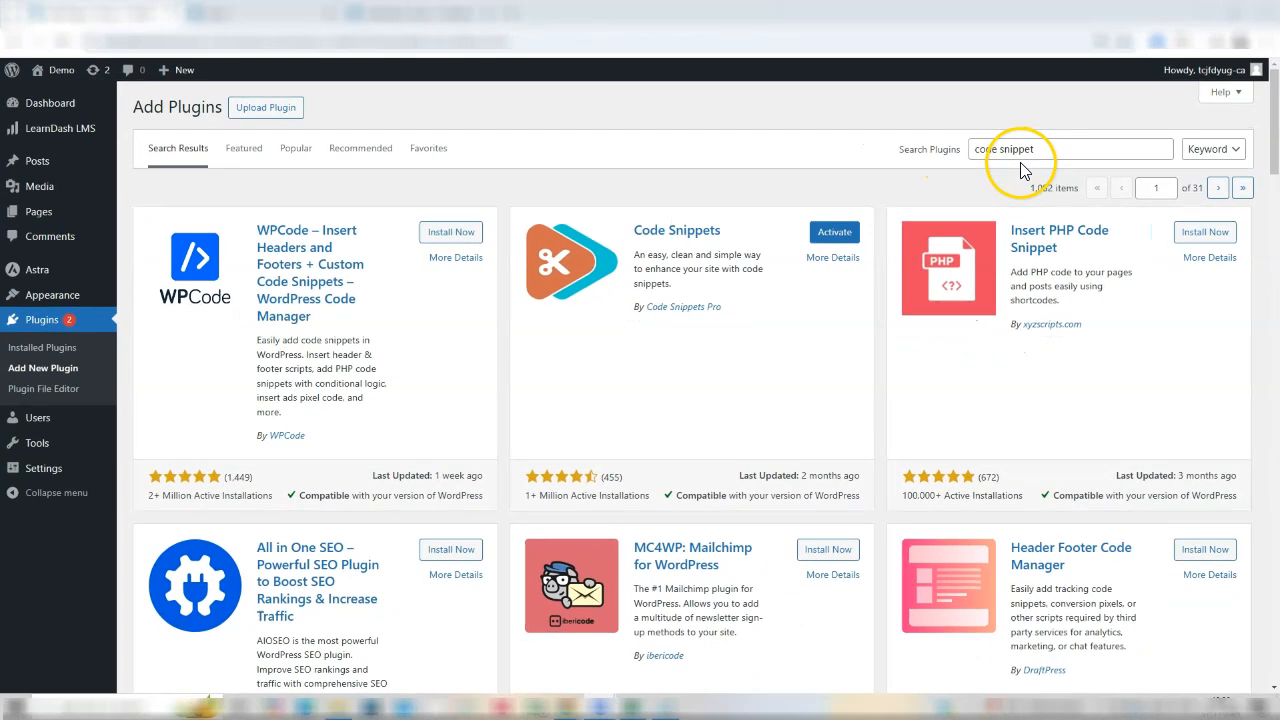
Activate the Code Snippets plugin by Code Snippets Pro from the search results.
drag(544, 316, 639, 320)
drag(717, 309, 737, 311)
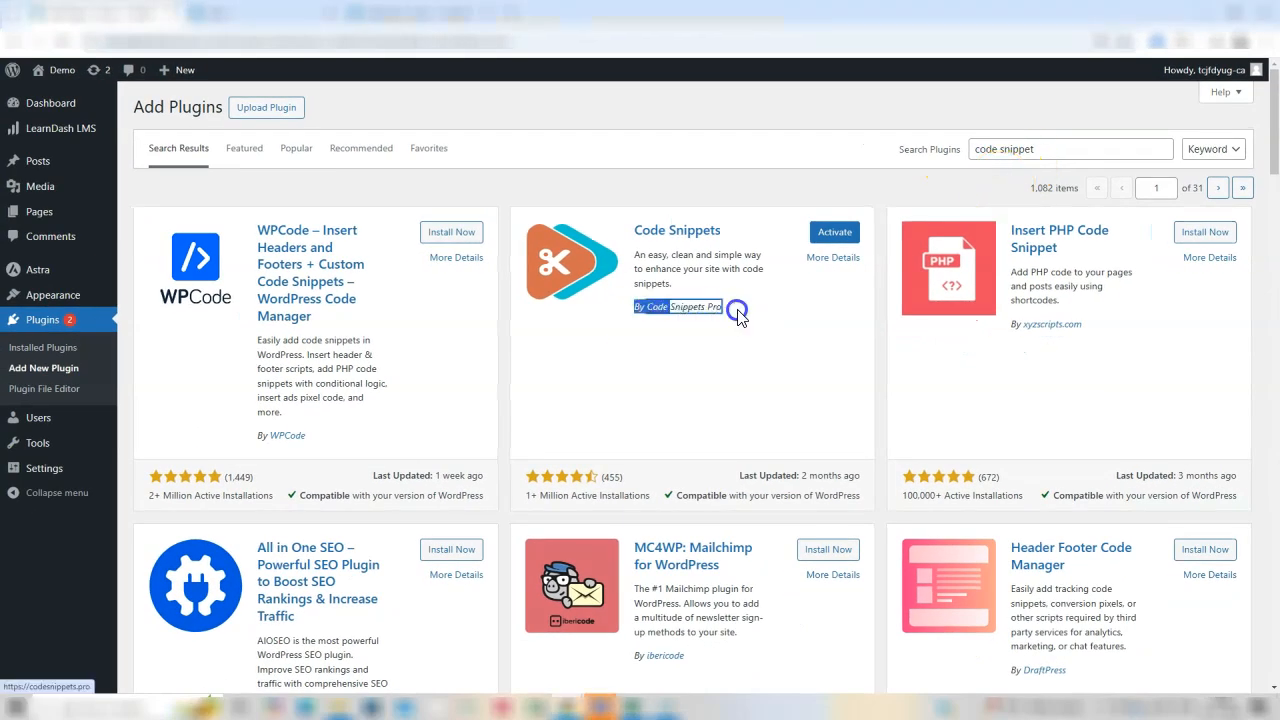
click(728, 334)
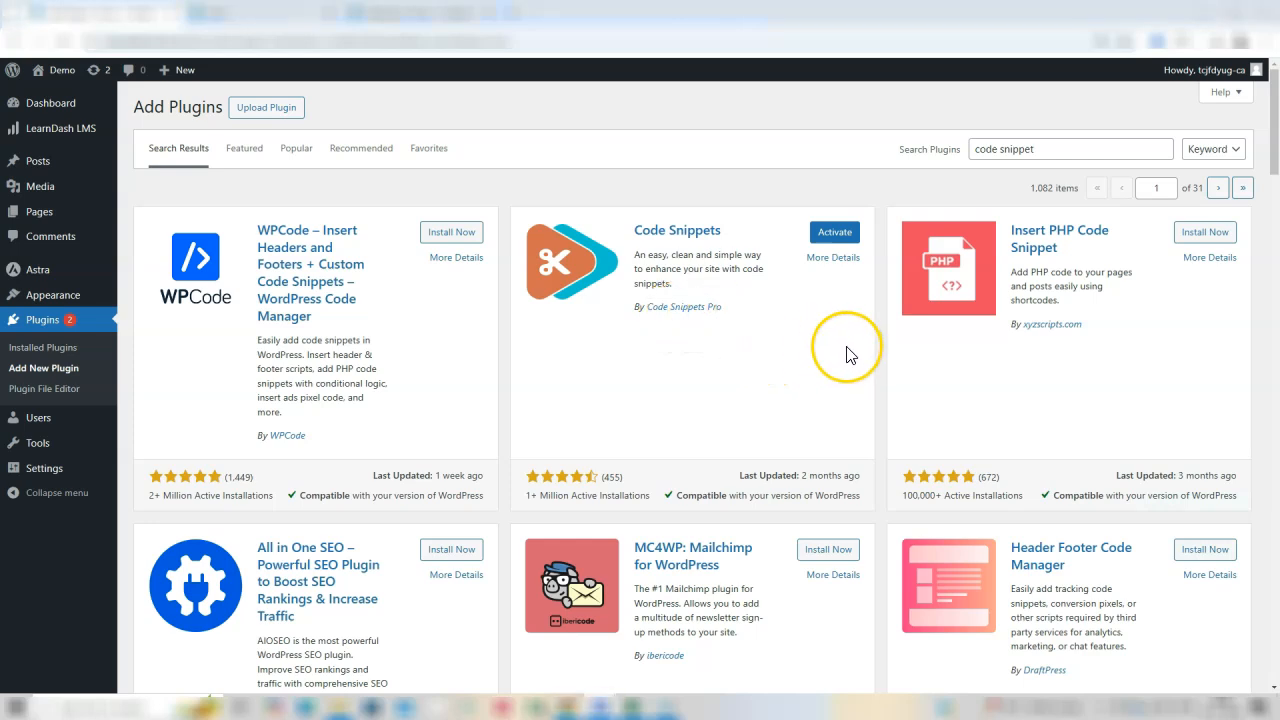
click(848, 245)
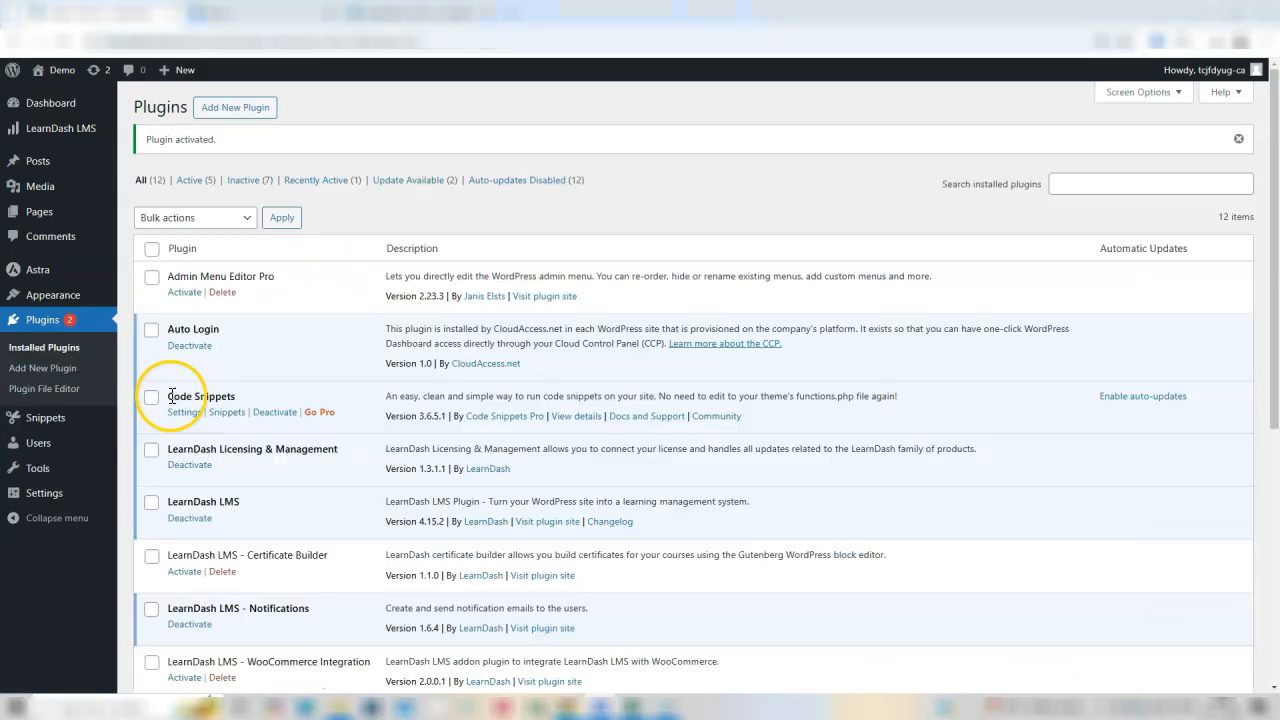
drag(166, 395, 233, 396)
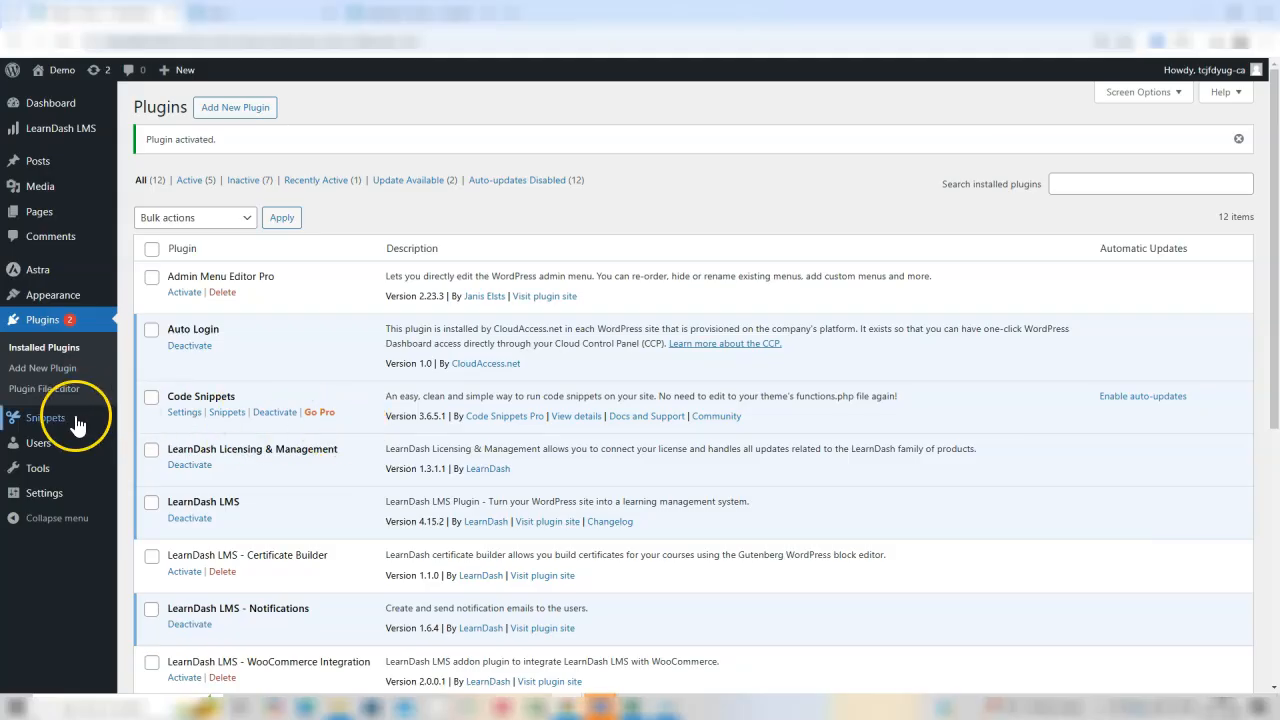
Go to the list of all snippets and start a new blank snippet.
mouse_move(58, 428)
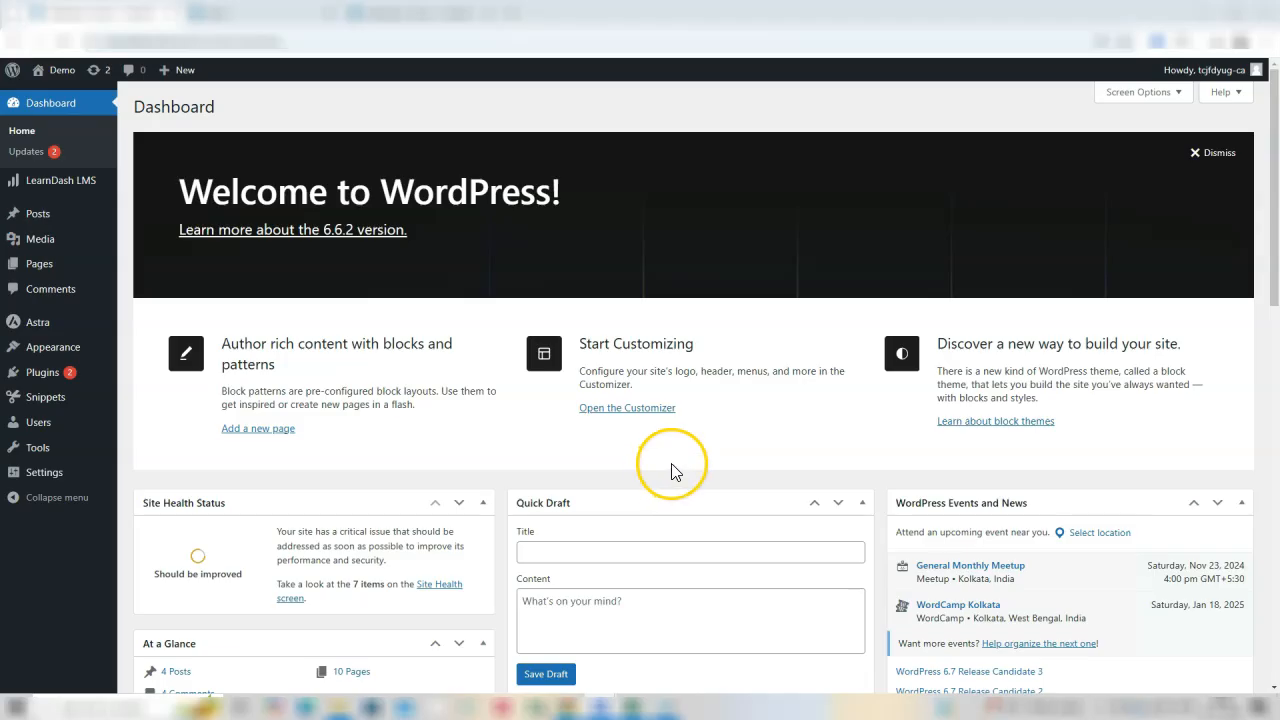
mouse_move(40, 400)
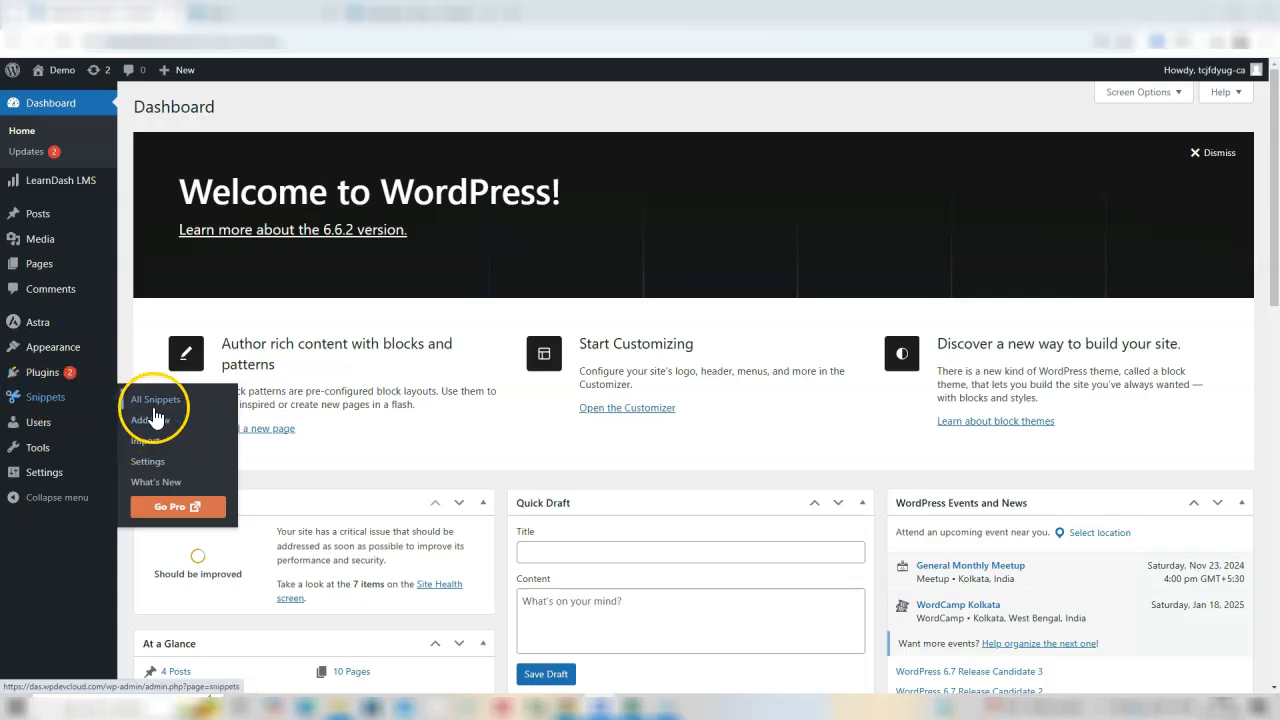
click(72, 408)
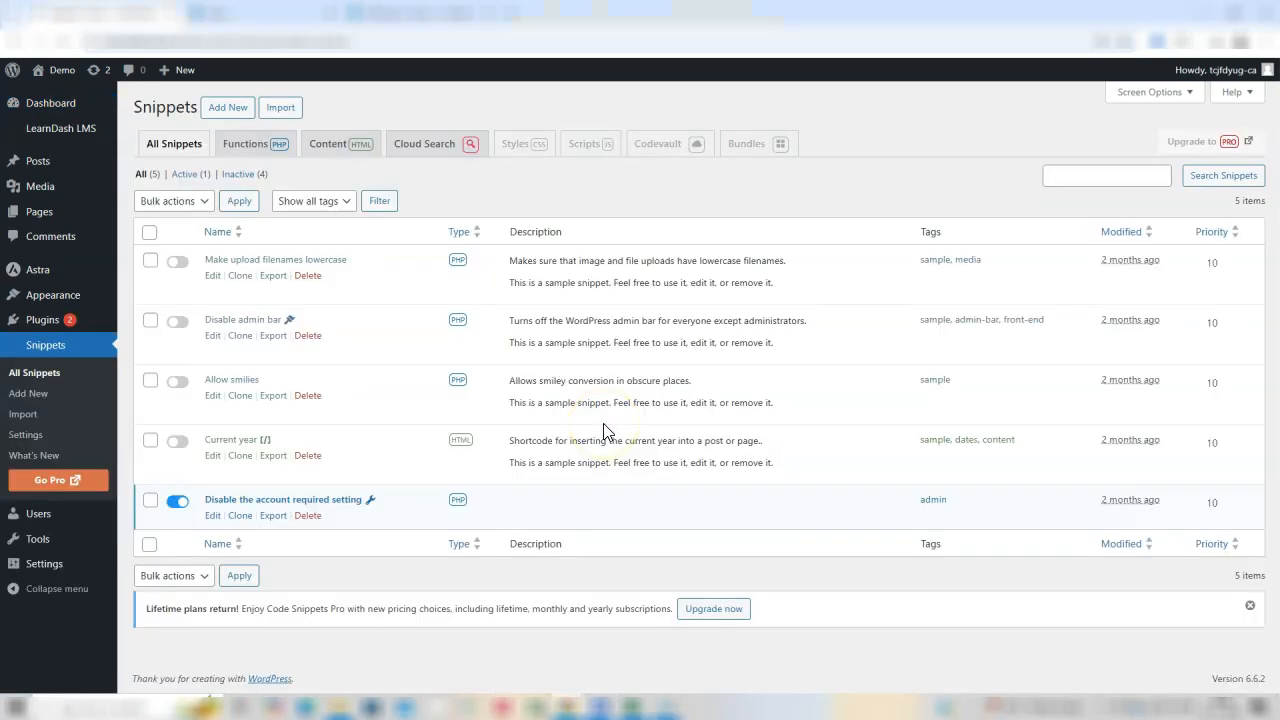
click(216, 115)
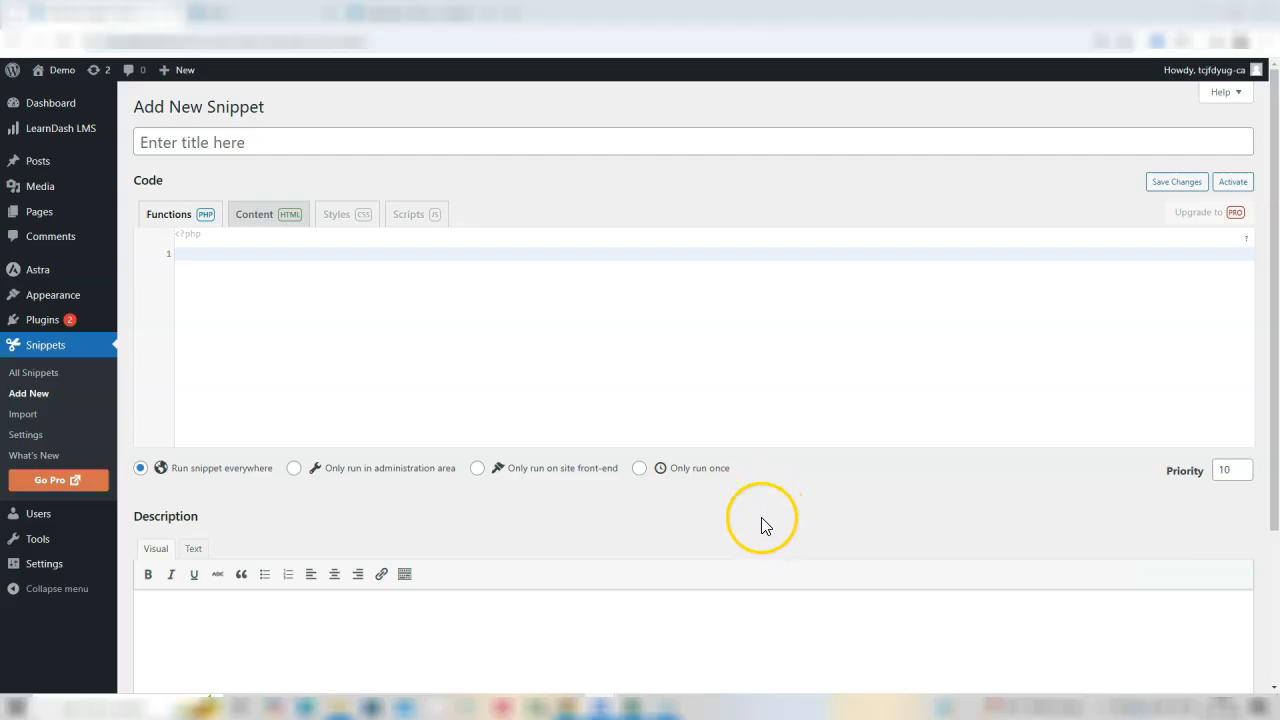
Title the snippet "Remove 404 Search Field" and enter PHP function remove_404_search_field, removing astra_404_content_search from astra_404_content_template at priority 15 on 404 pages, hooked to template_redirect.
click(266, 150)
text(Remove 404 Search Field)
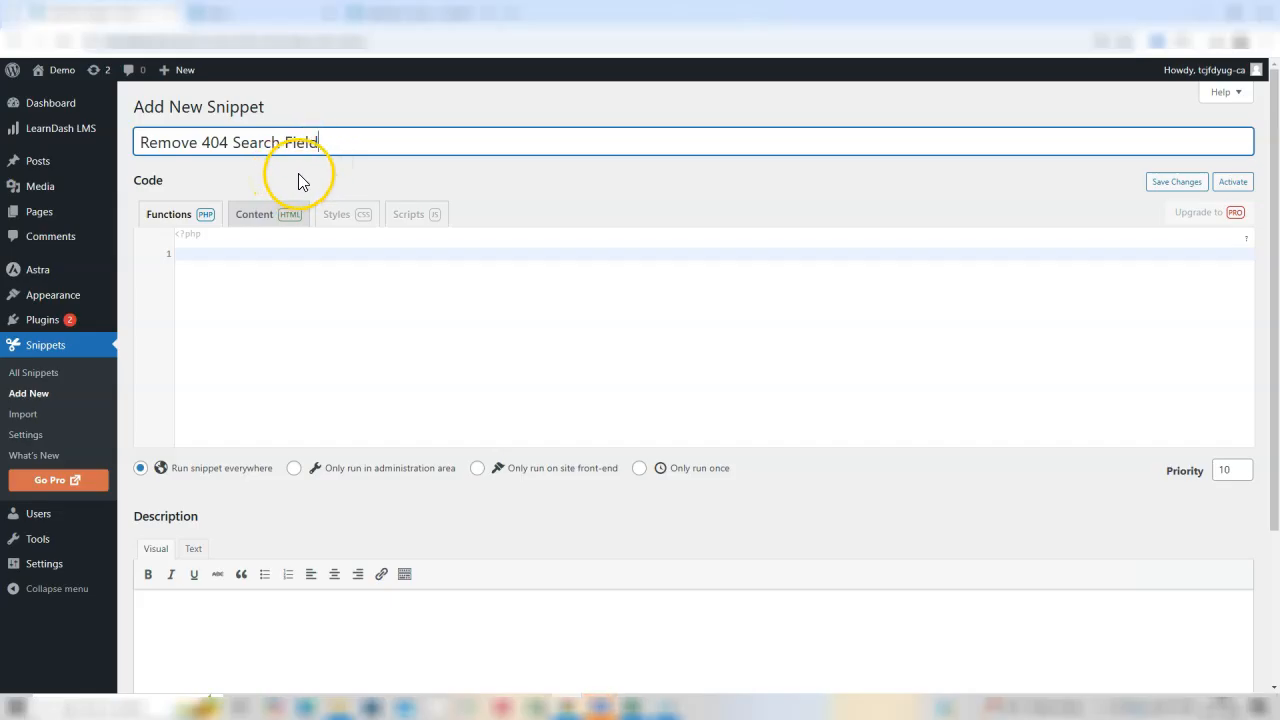
click(226, 284)
text(function remove_404_search_field() {     if (is_404()) {         remove_action('astra_404_content_template', 'astra_404_content_search', 15);     } } add_action('template_redirect', 'remove_404_search_field');)
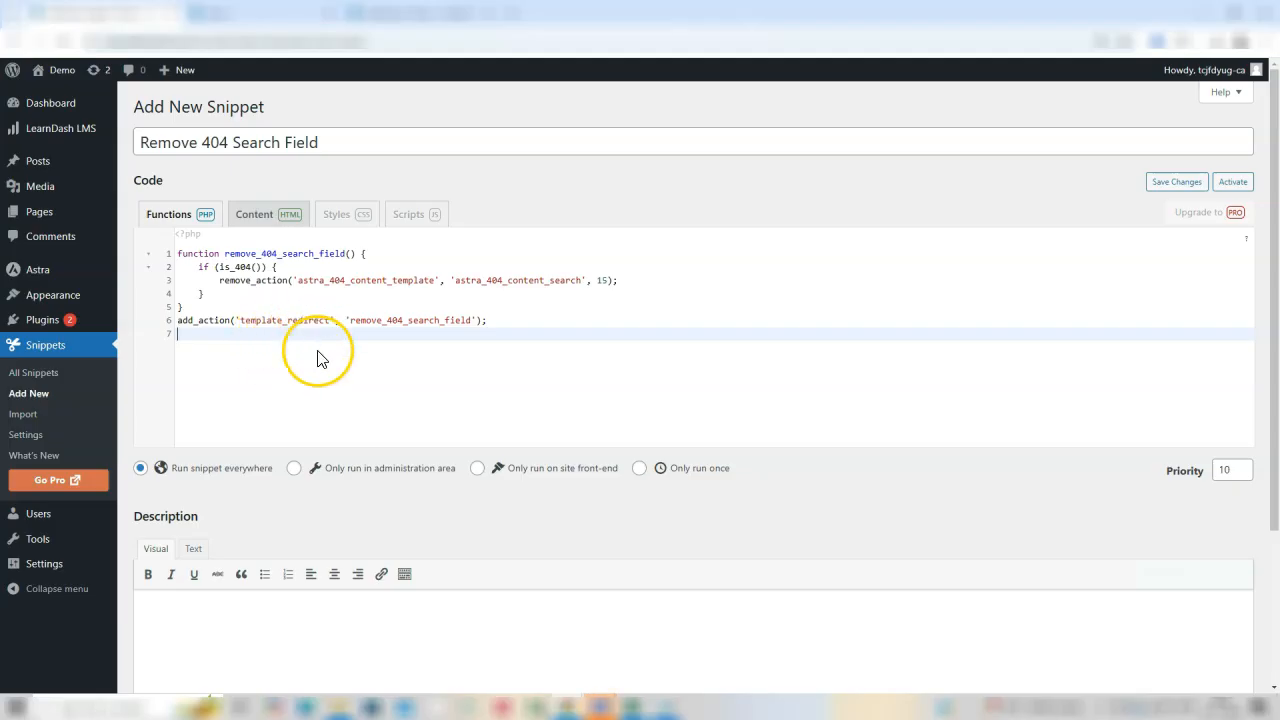
Examine where the snippet code uses the function name remove_404_search_field and the is_404 condition.
click(227, 253)
click(328, 280)
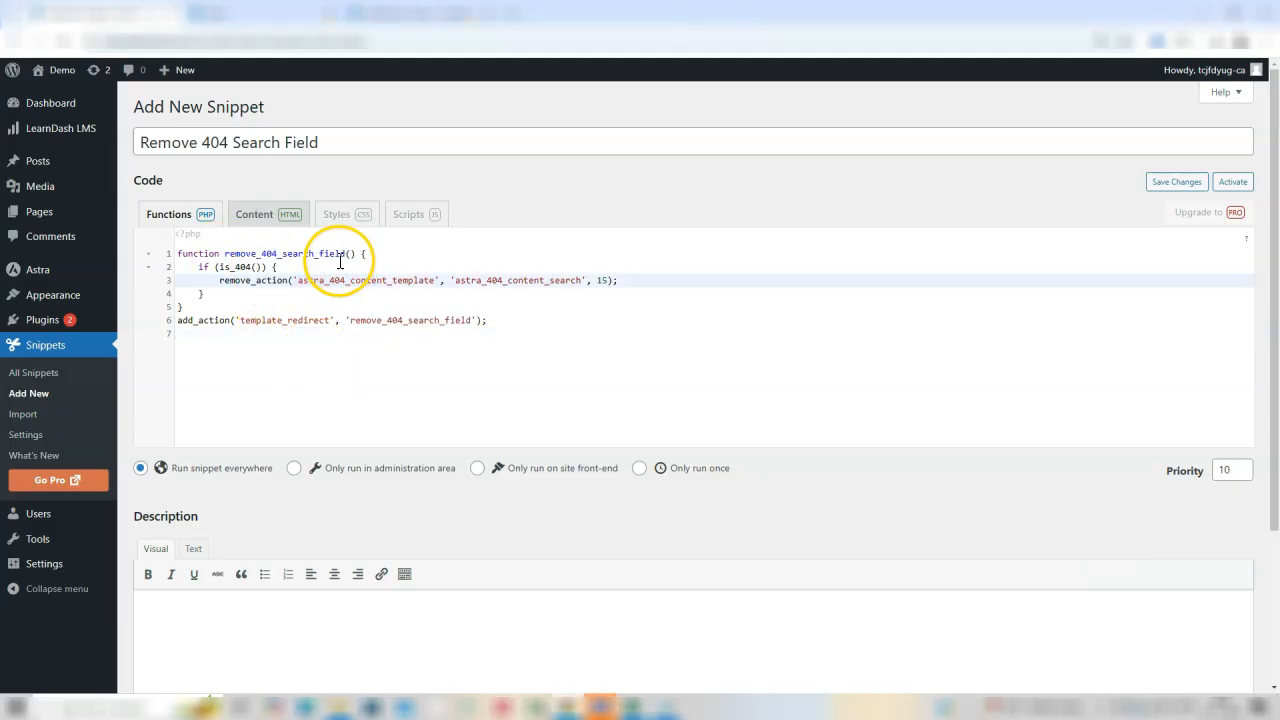
click(333, 254)
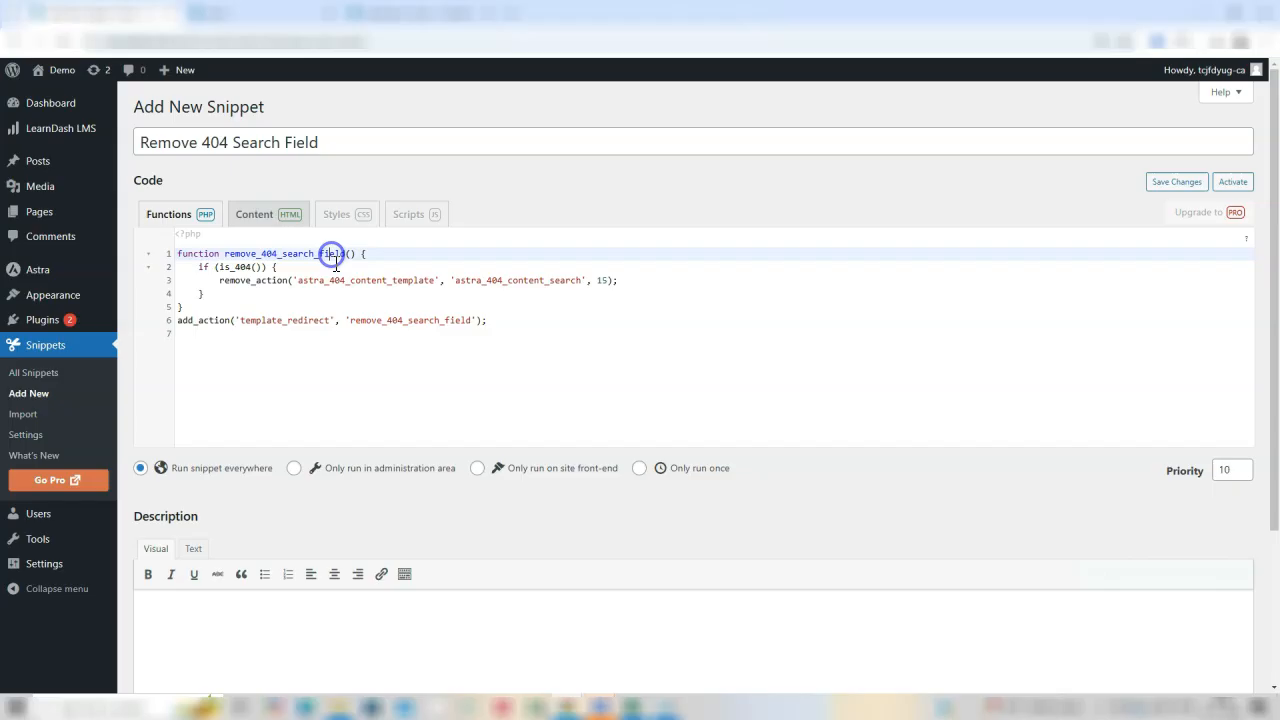
double_click(423, 320)
click(447, 352)
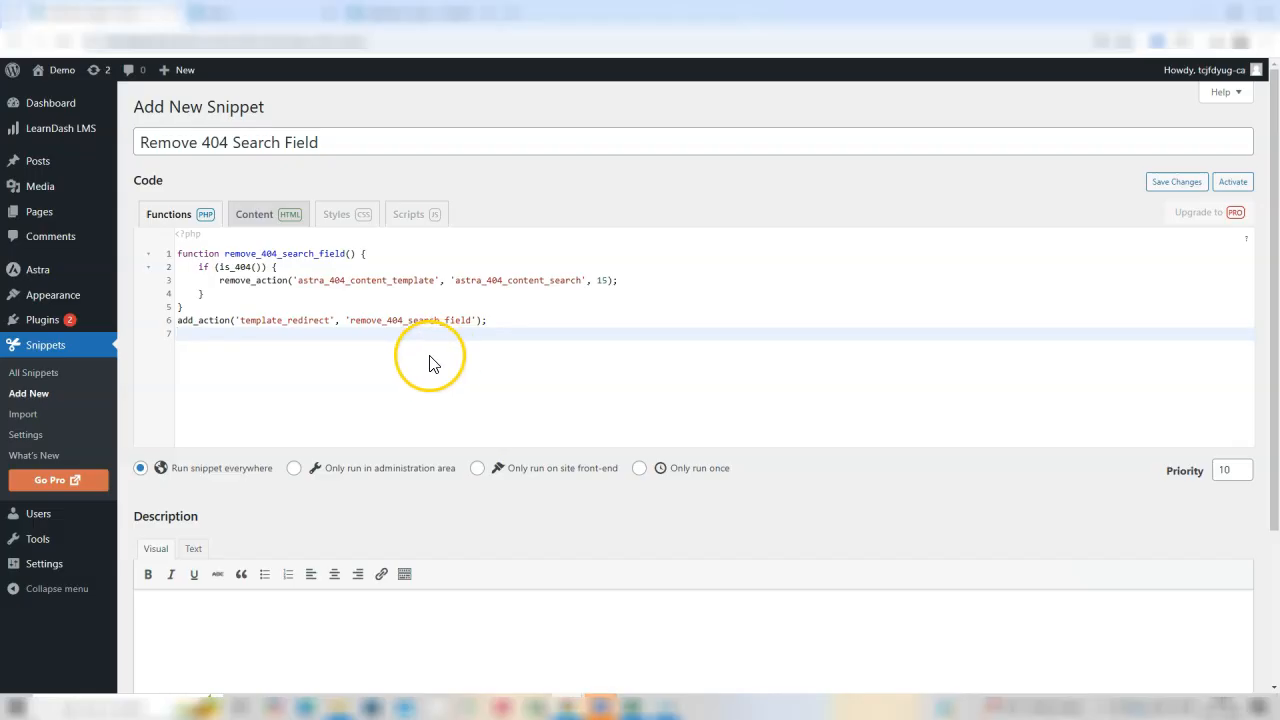
drag(219, 267, 258, 267)
click(260, 268)
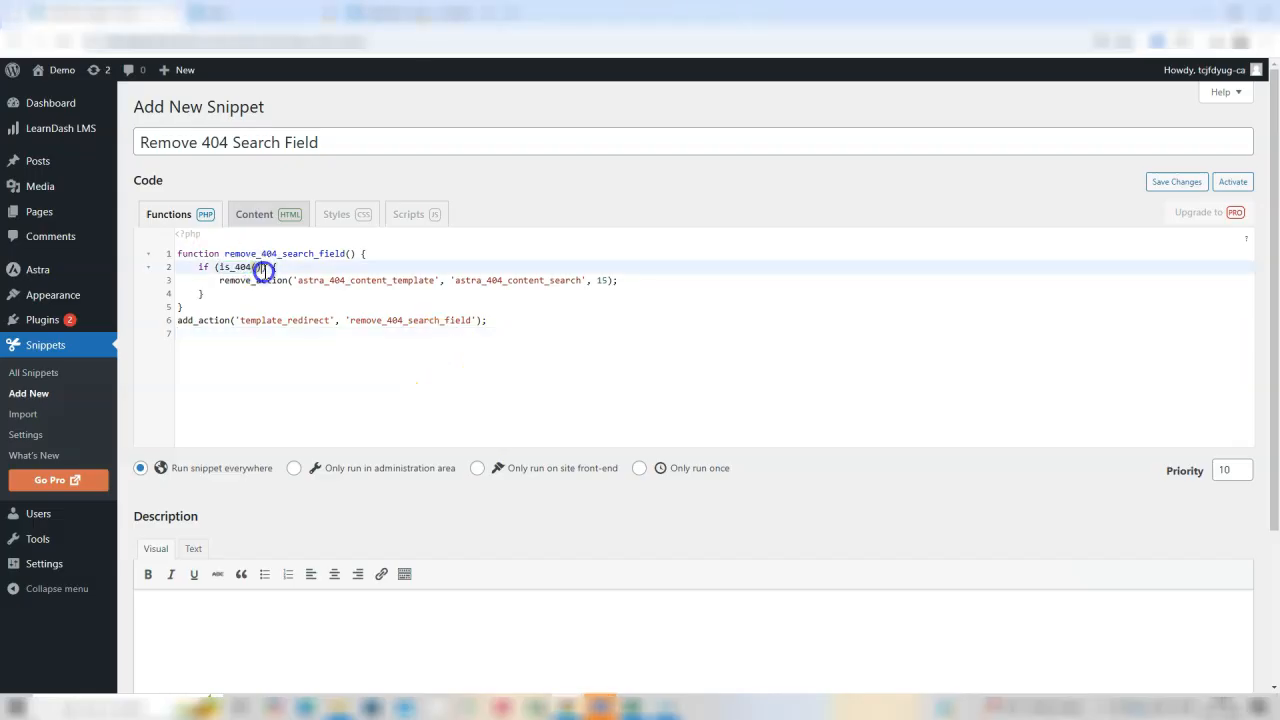
Examine the arguments of the remove_action call and the template_redirect hook in the snippet code.
click(254, 281)
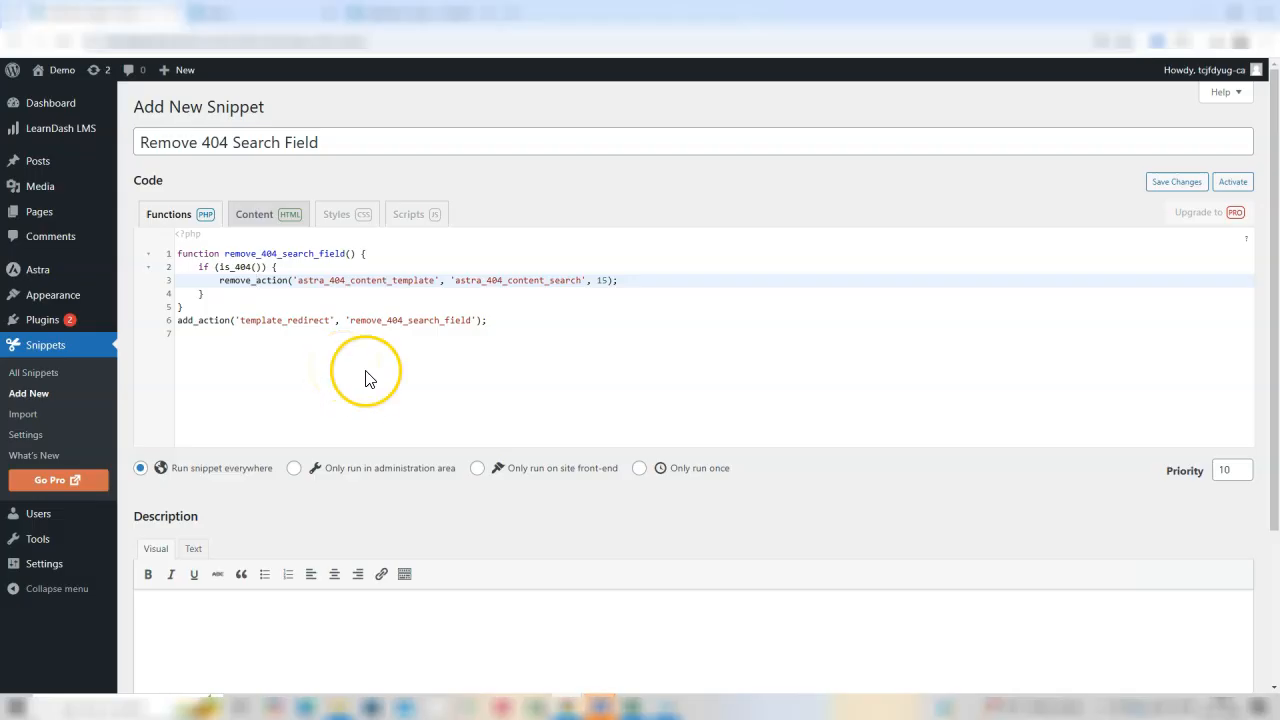
click(369, 282)
double_click(369, 282)
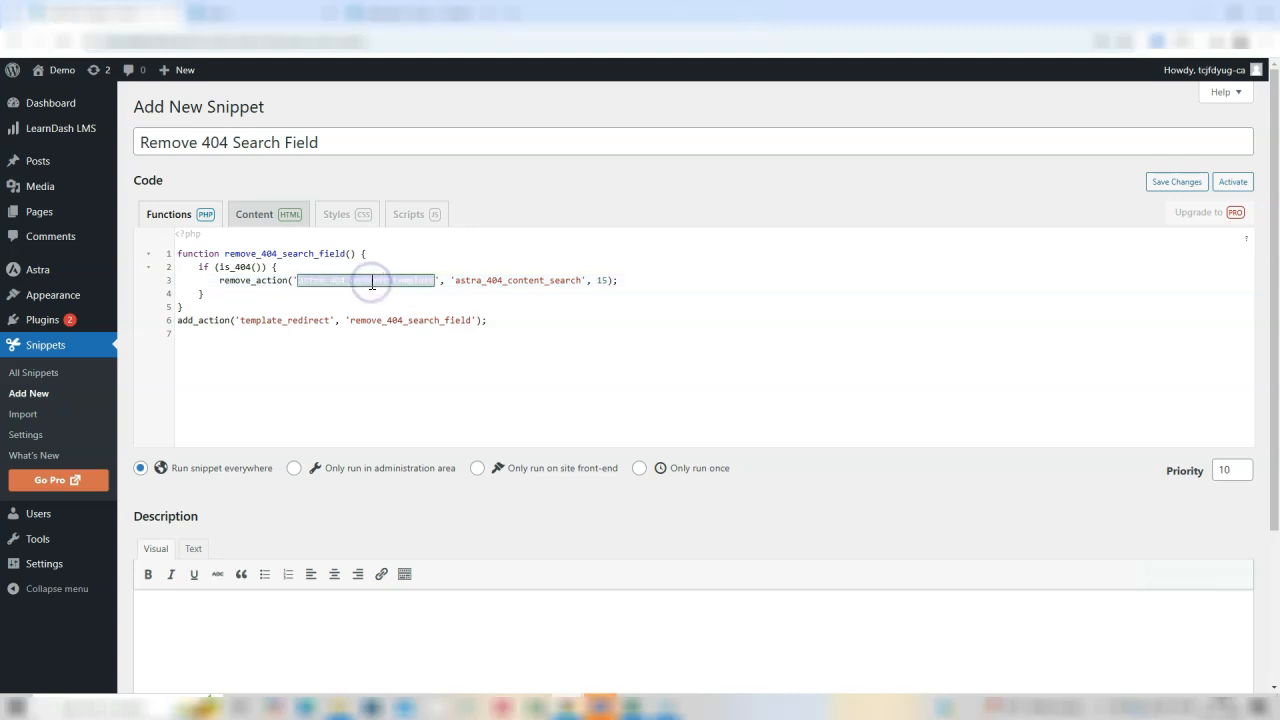
double_click(505, 280)
click(500, 332)
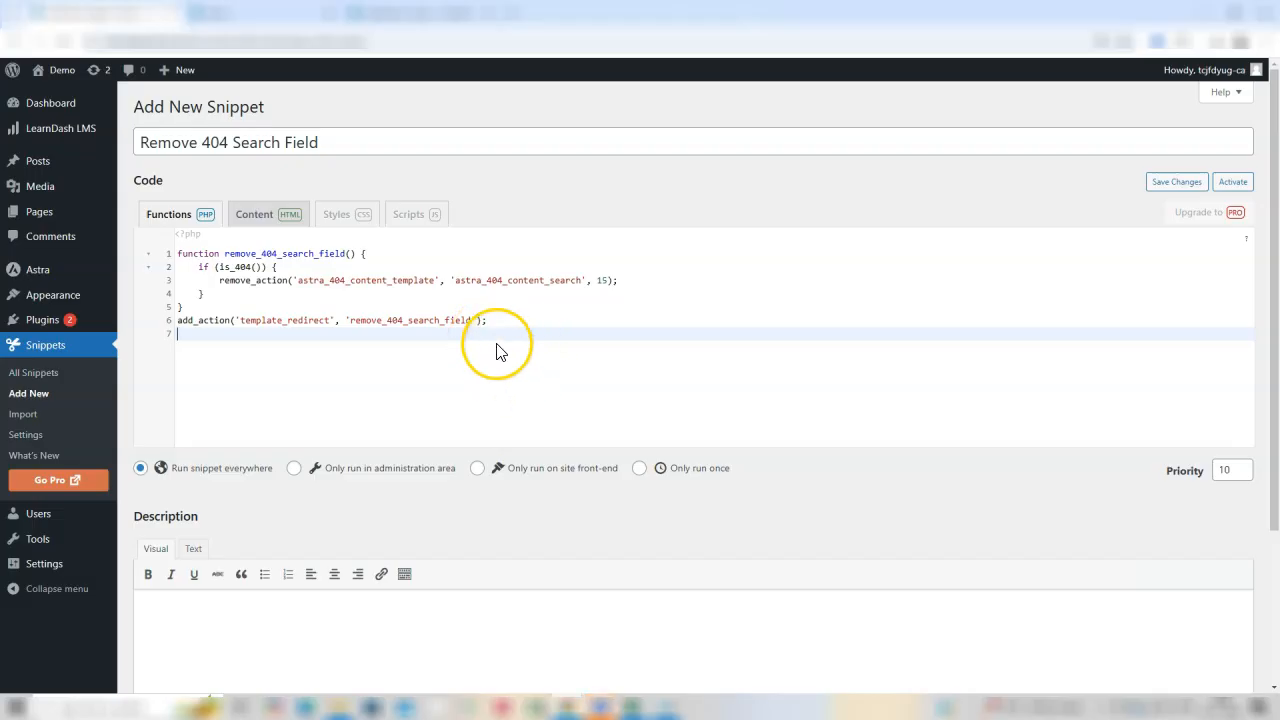
double_click(396, 280)
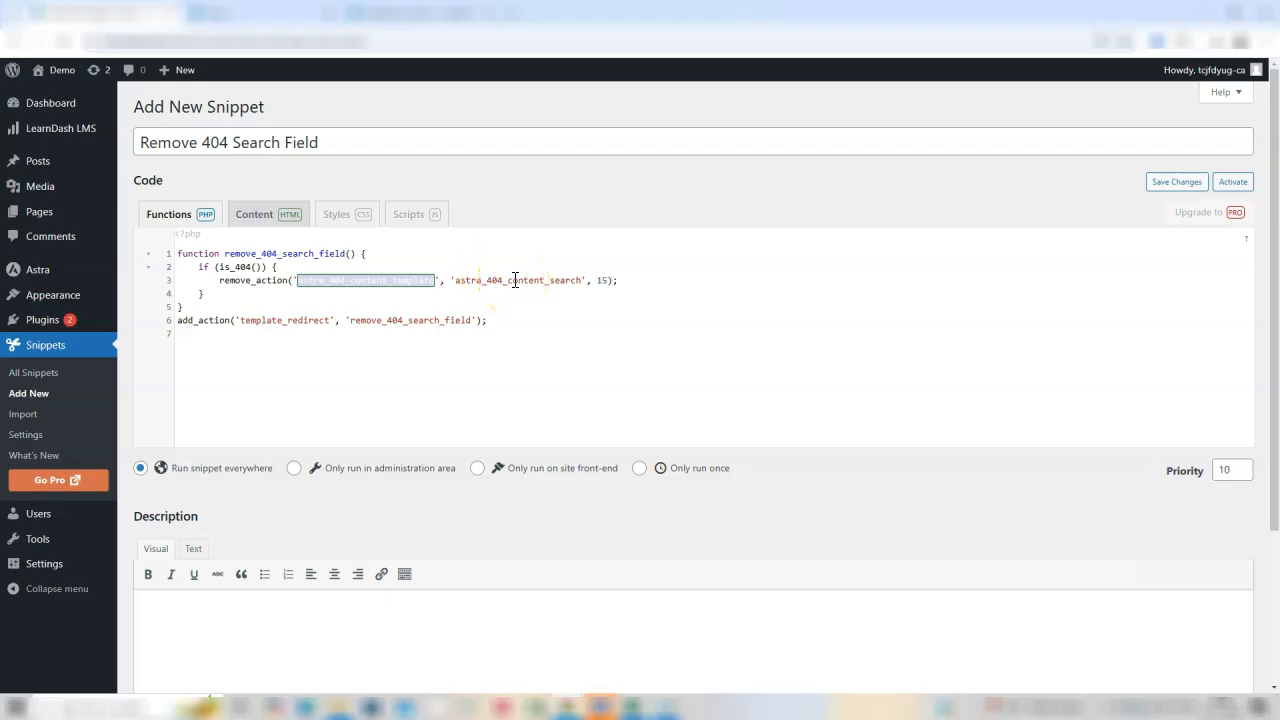
click(428, 307)
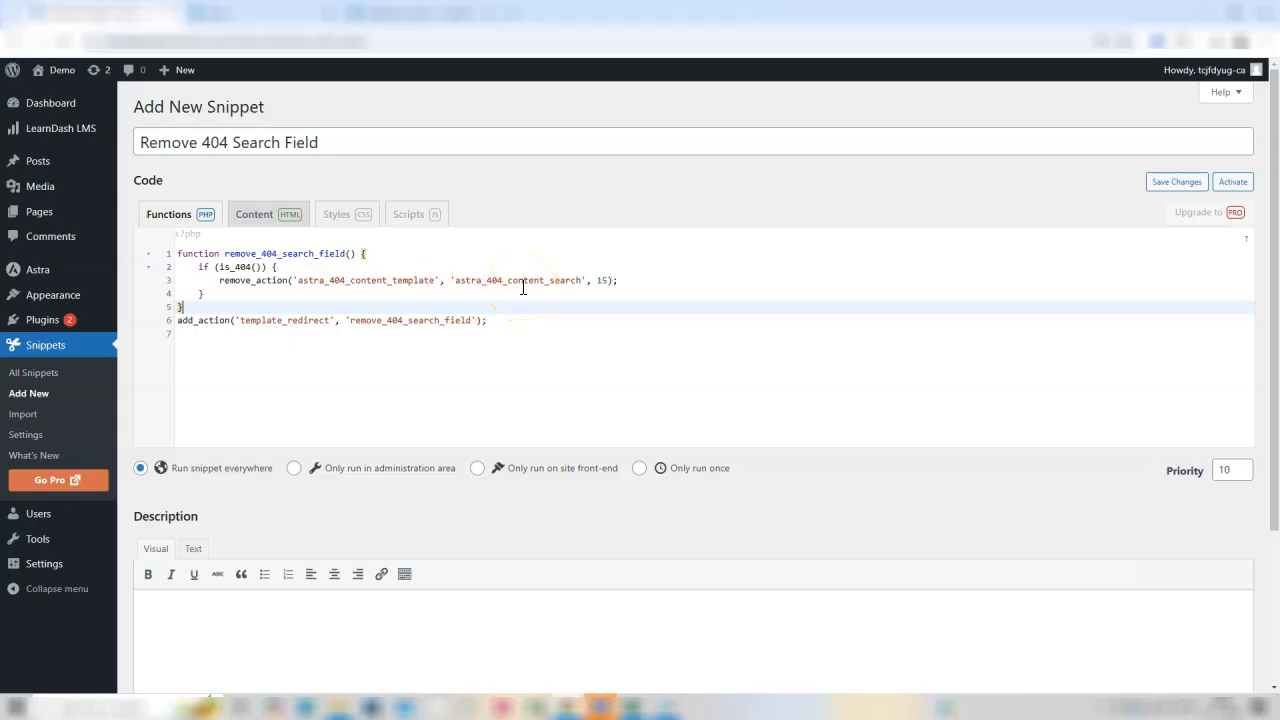
click(607, 305)
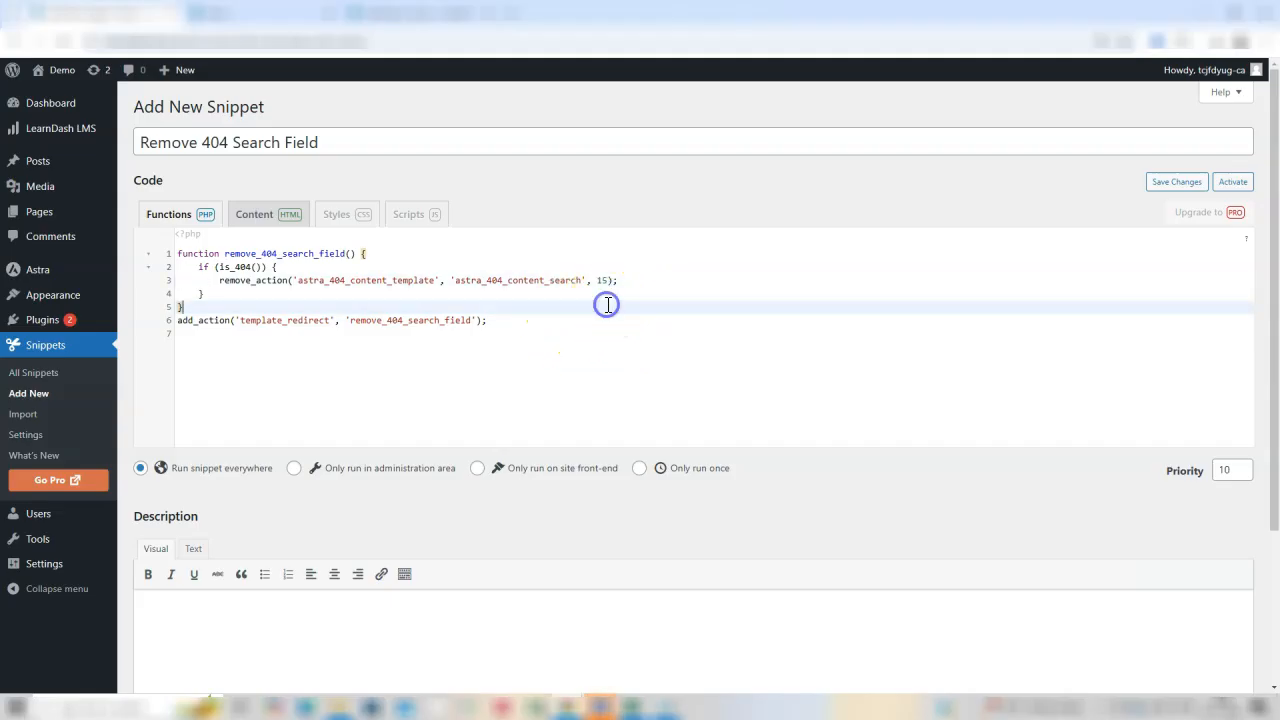
click(624, 281)
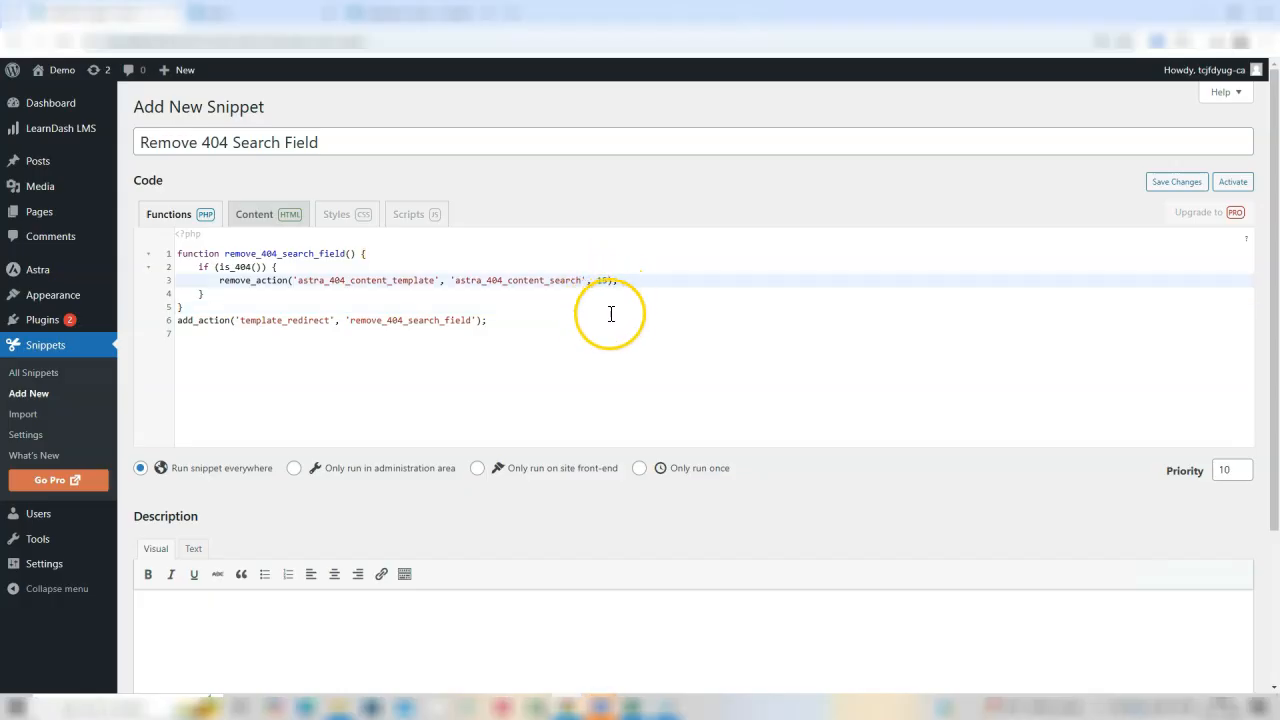
double_click(309, 321)
click(296, 350)
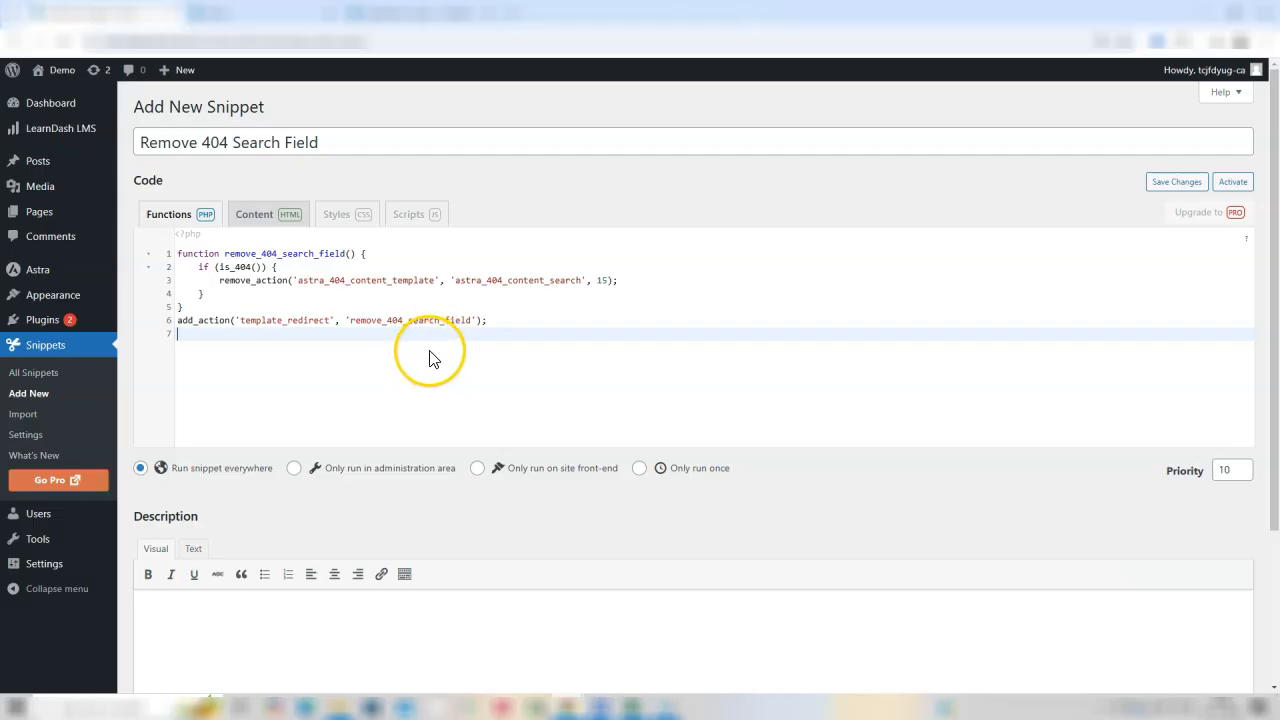
Enter the snippet description "This code removes the search field from the 404 error page in the Astra theme.".
scroll(448, 573, down, 2)
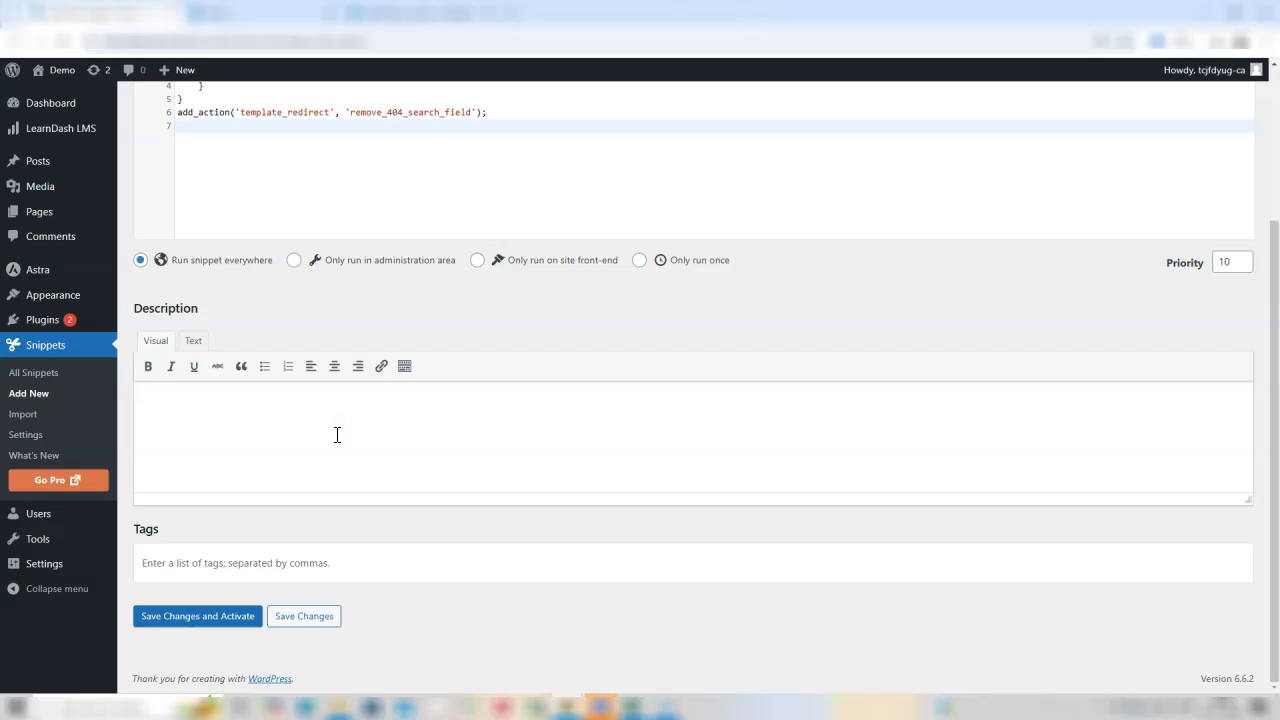
text(This code removes the search field from the 404 error page in the Astra theme.)
scroll(486, 563, up, 1)
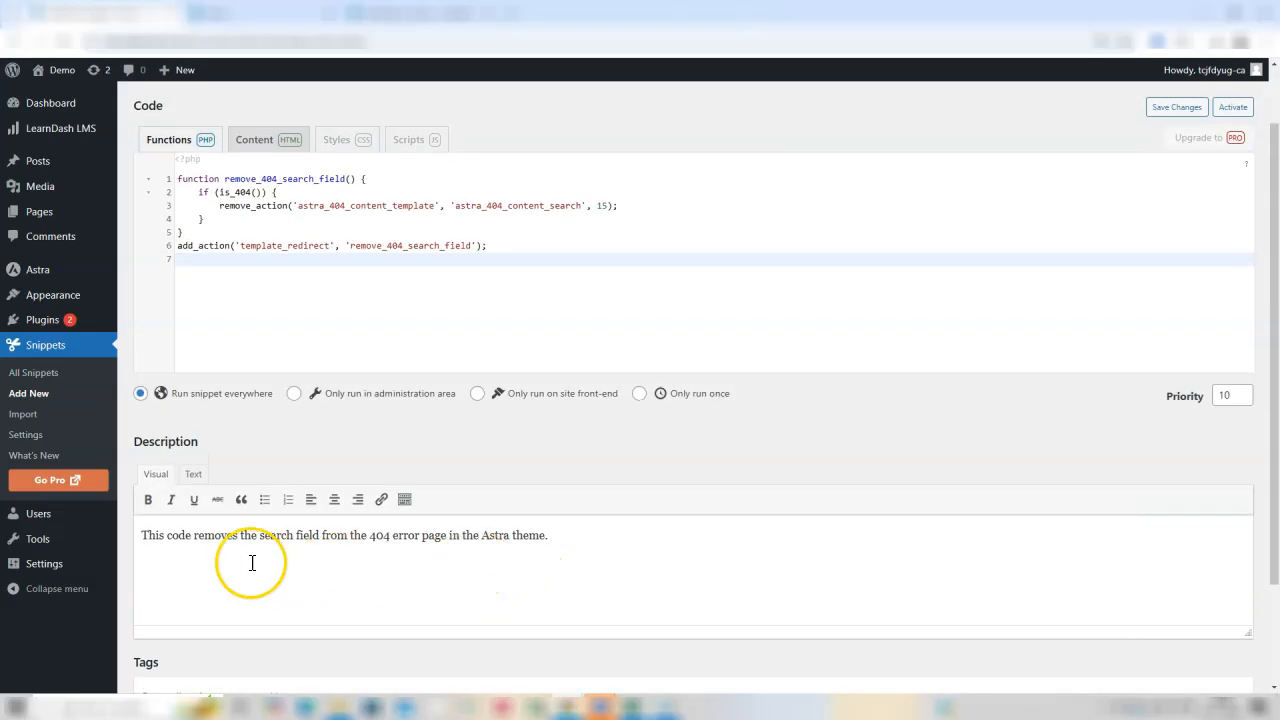
drag(147, 536, 557, 535)
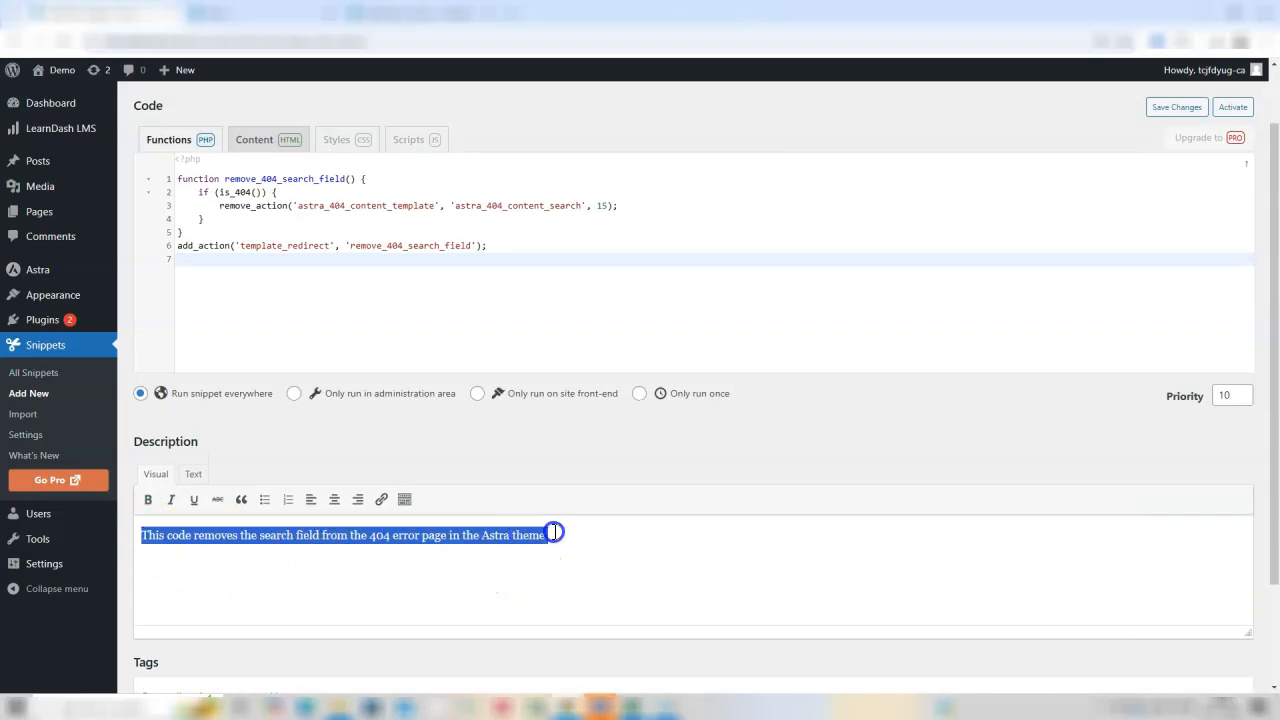
click(526, 581)
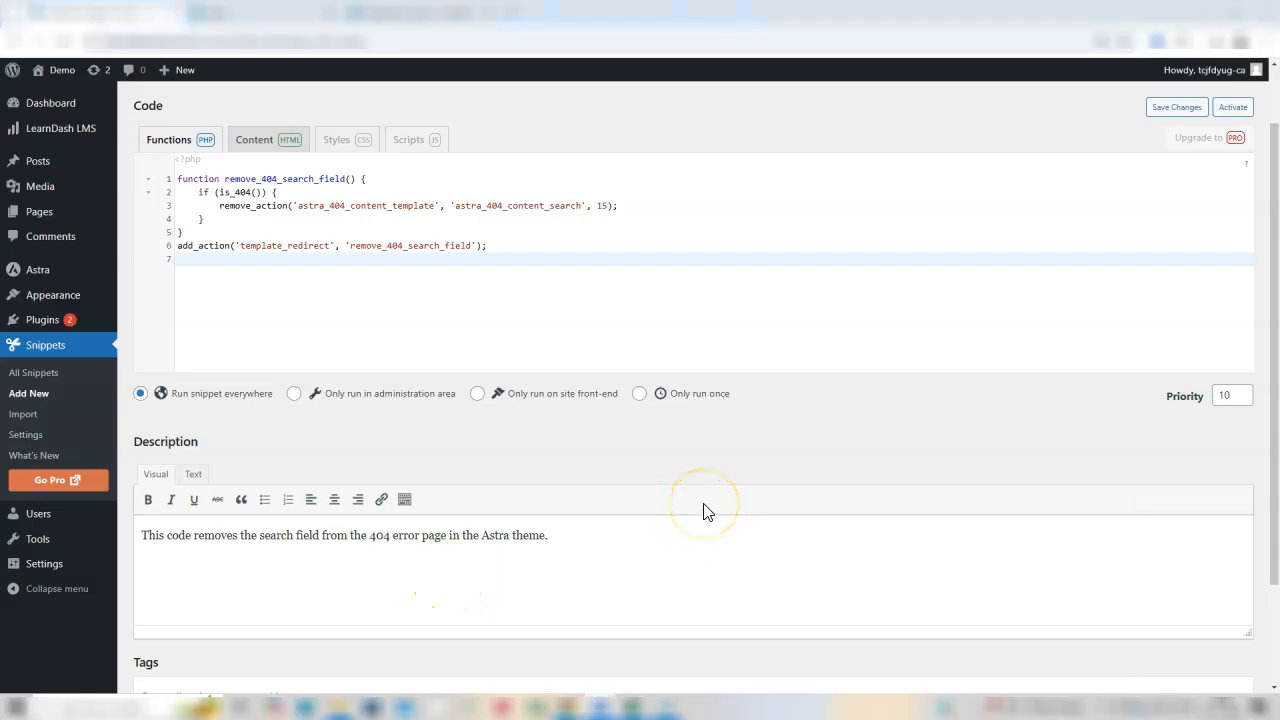
Save and activate the Remove 404 Search Field snippet, set to run everywhere.
scroll(703, 512, down, 3)
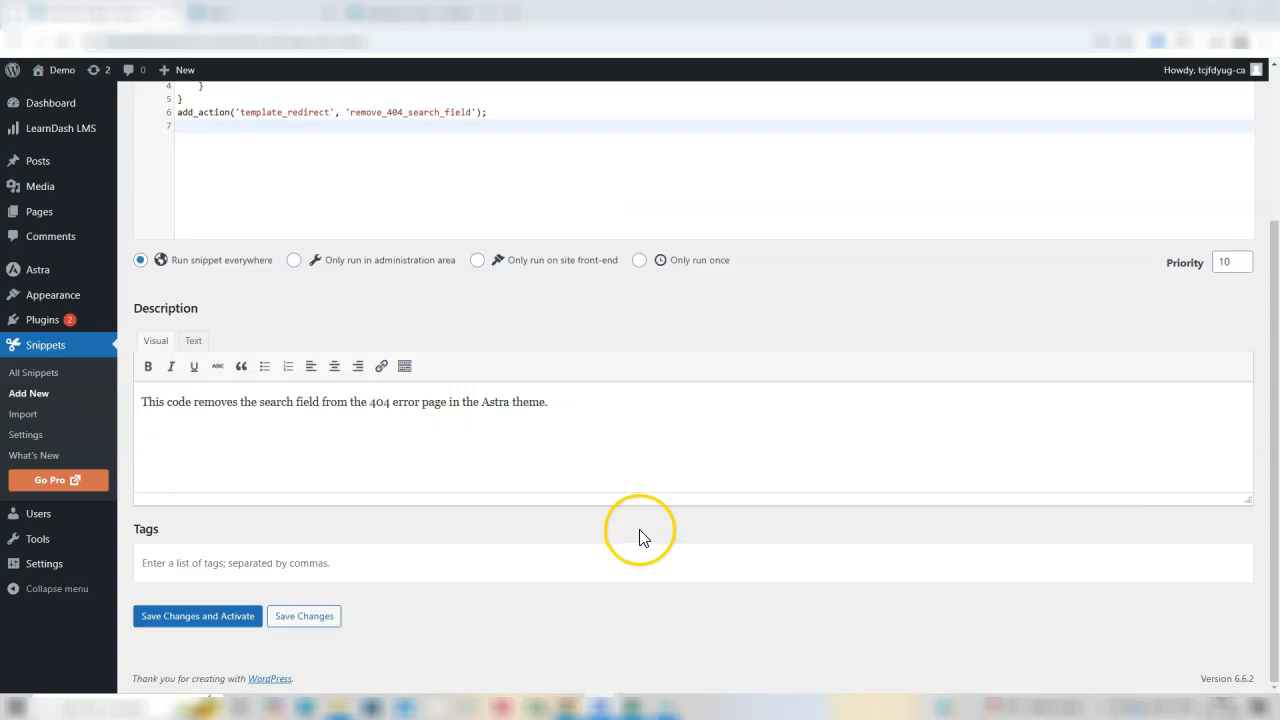
click(196, 627)
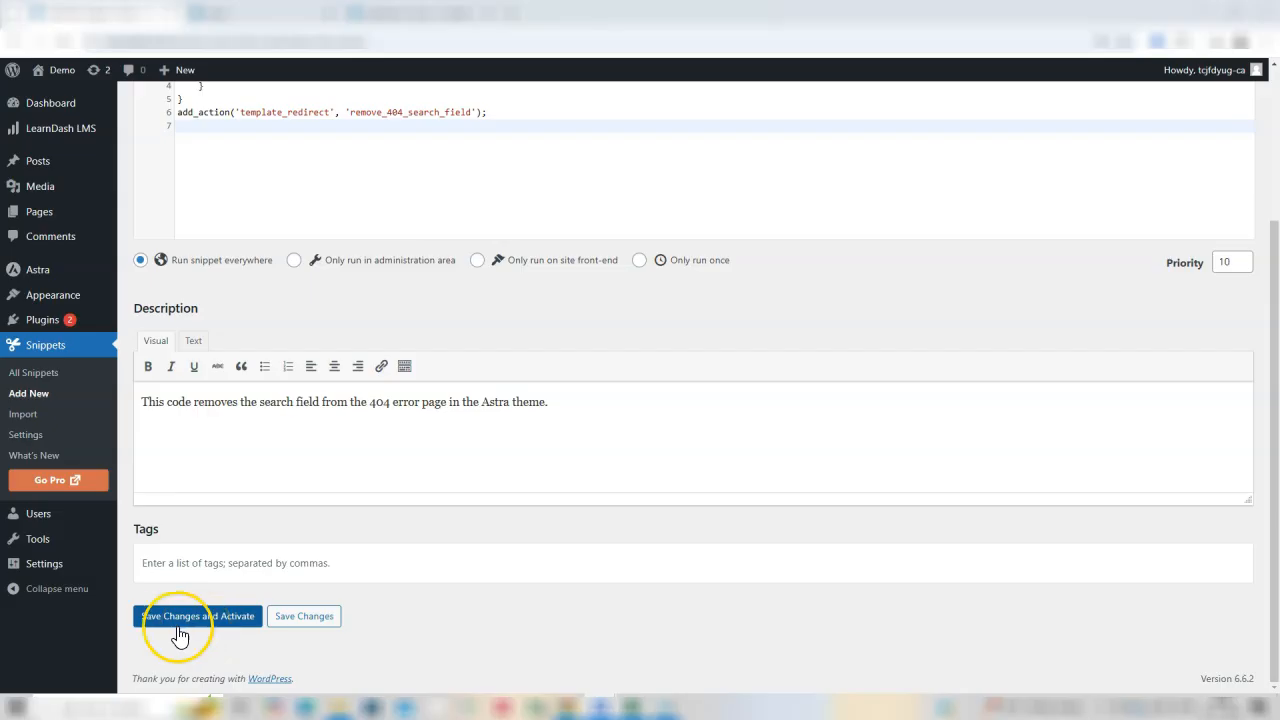
right_click(190, 625)
click(153, 624)
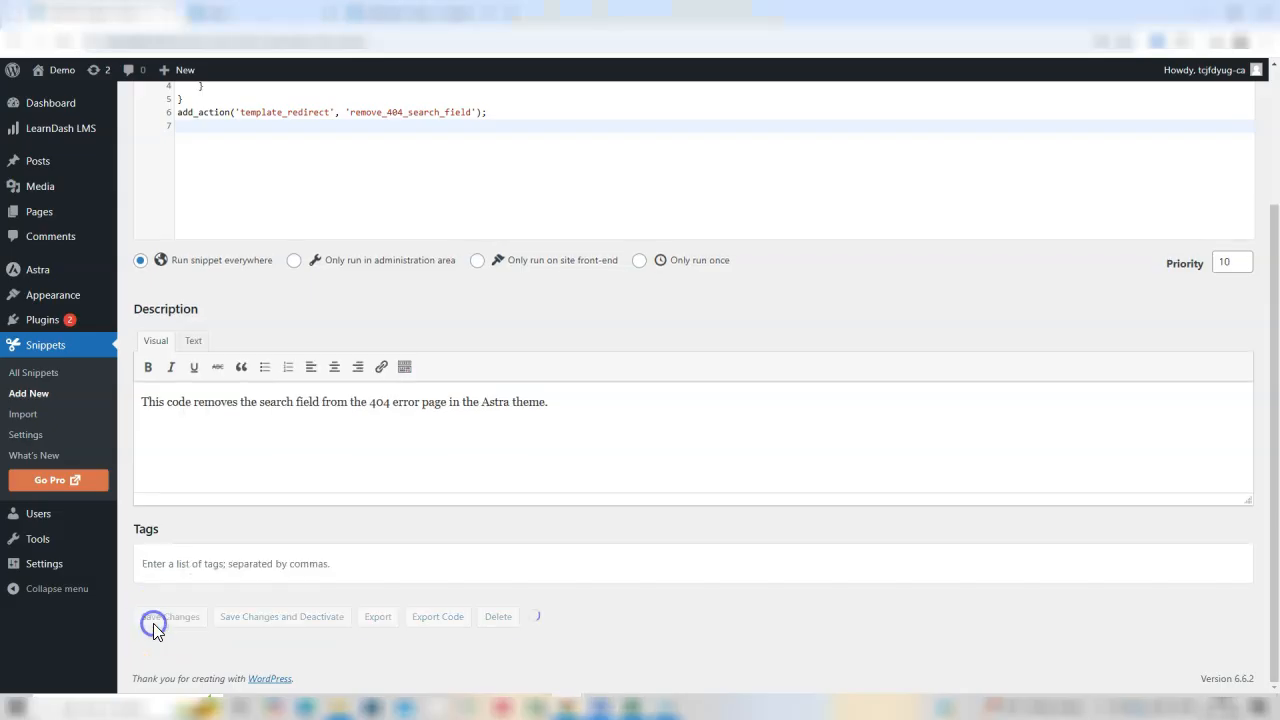
drag(140, 143, 252, 142)
click(290, 153)
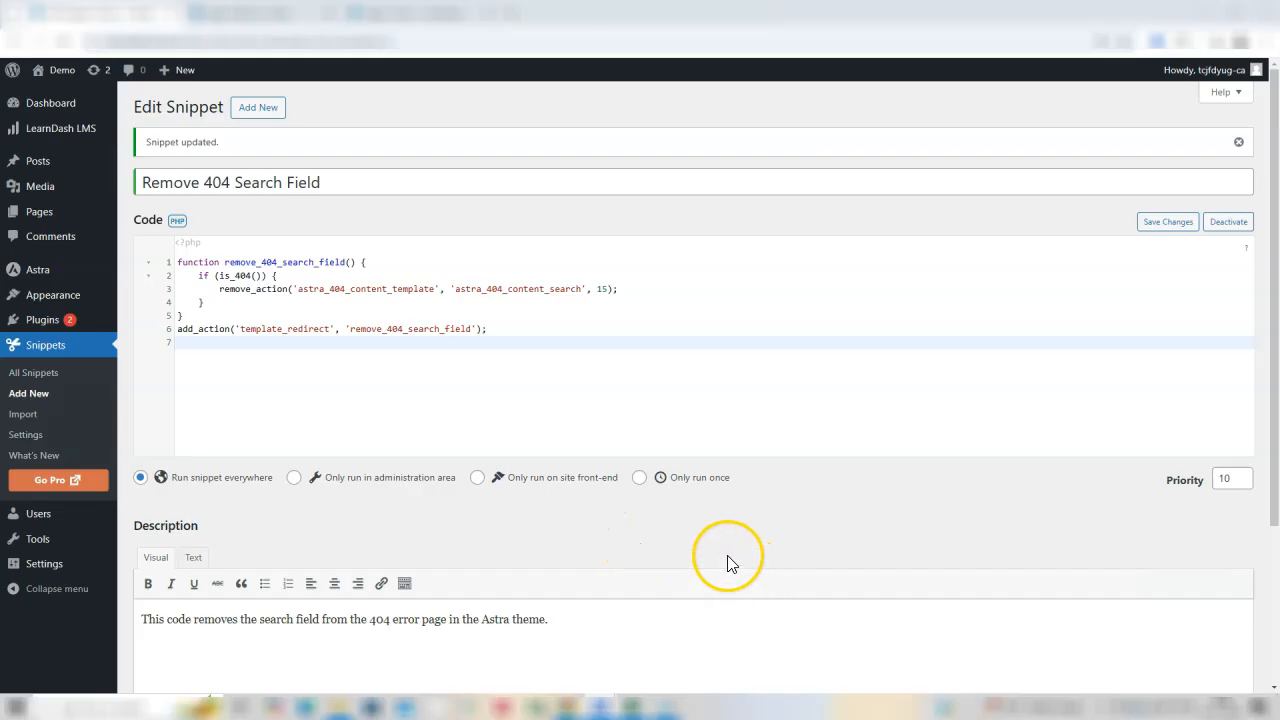
Return to the list of all snippets and deactivate the Remove 404 Search Field snippet.
click(28, 378)
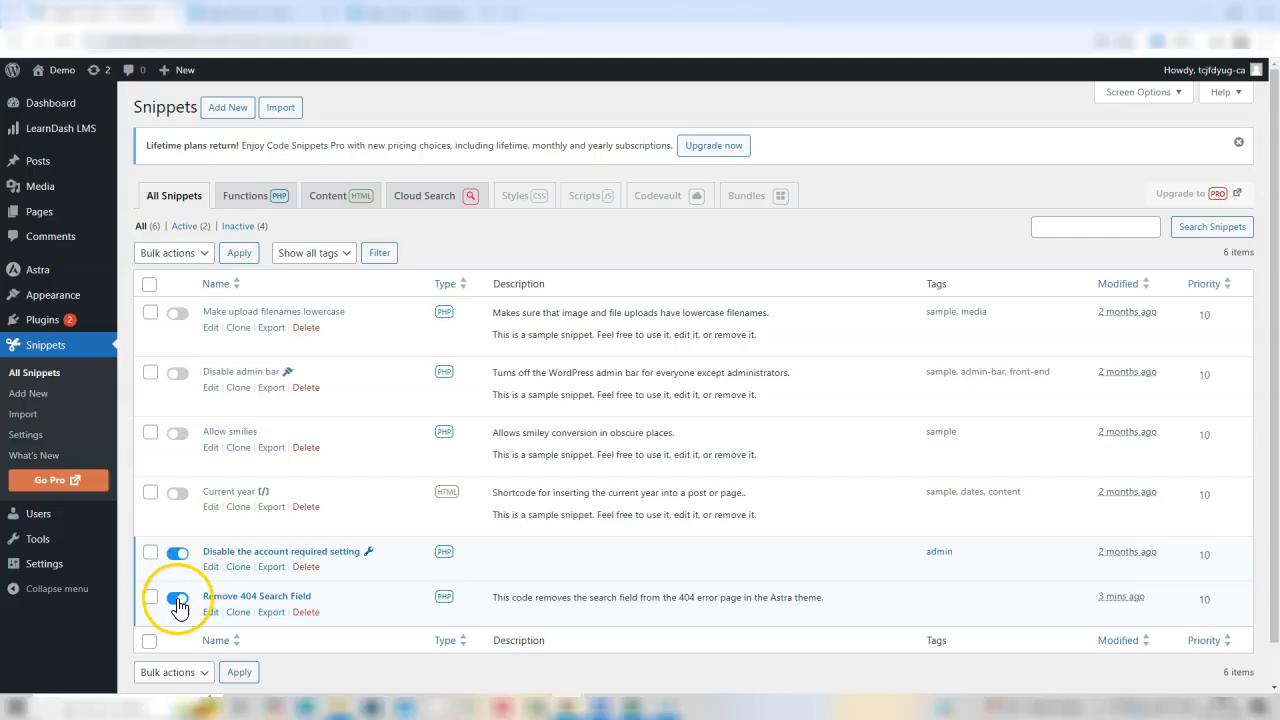
click(177, 599)
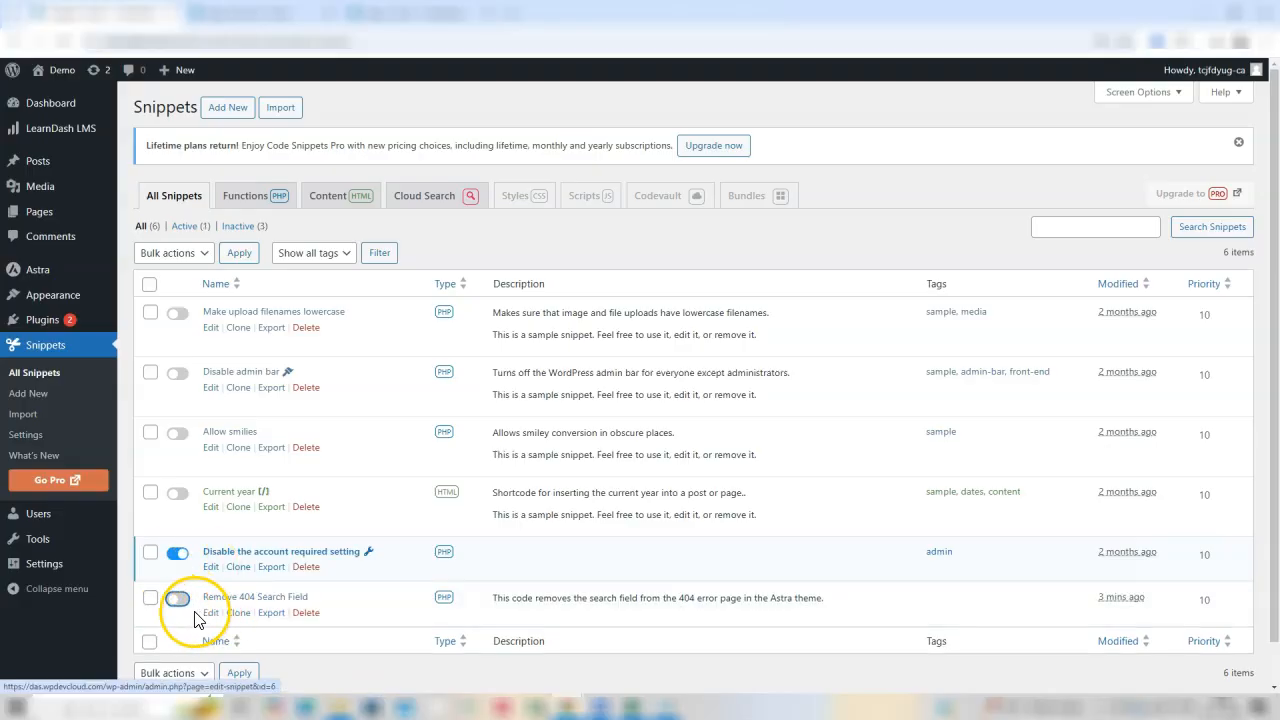